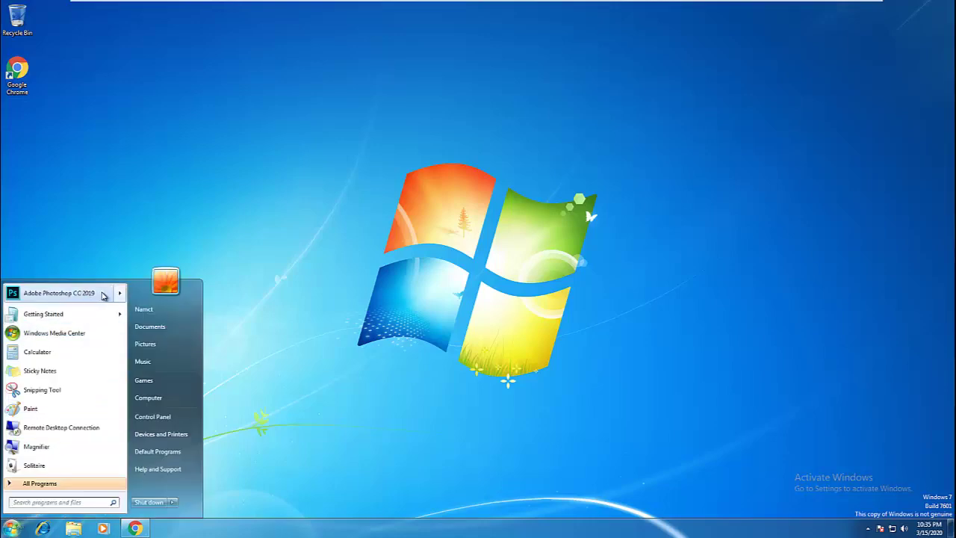
Step: Try to start Adobe Photoshop CC 2019 and dismiss the system error dialog
left_click(103, 296)
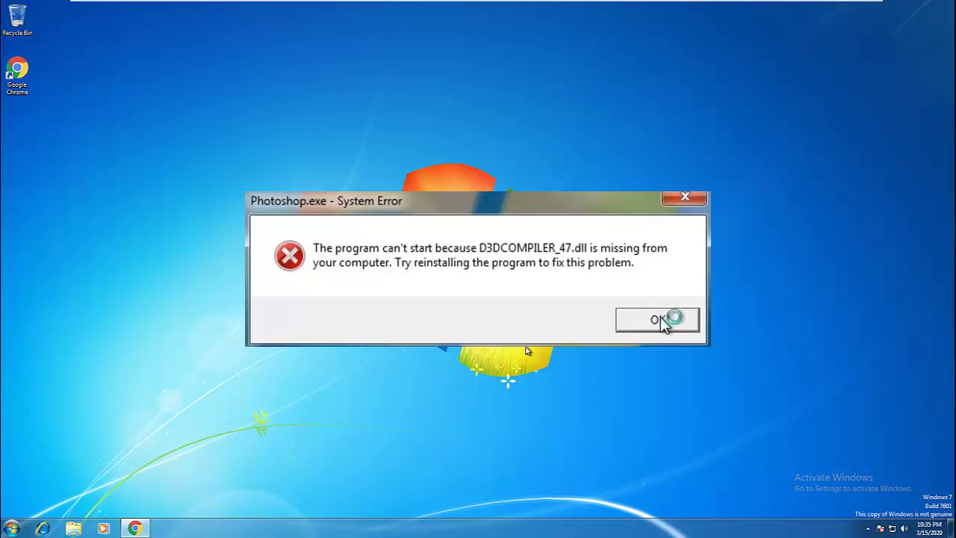
left_click(663, 321)
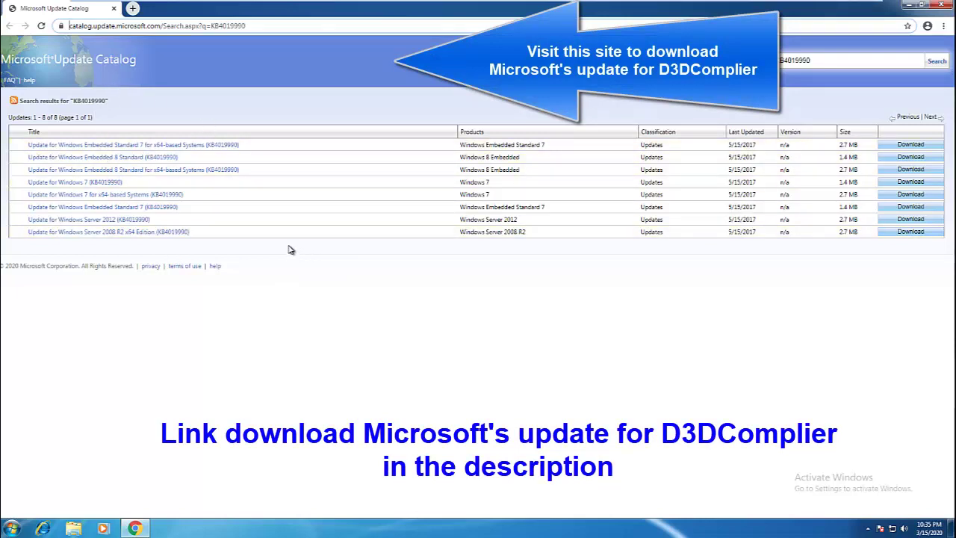
Step: Open the computer's system properties and check the Windows edition and system type
left_click(13, 528)
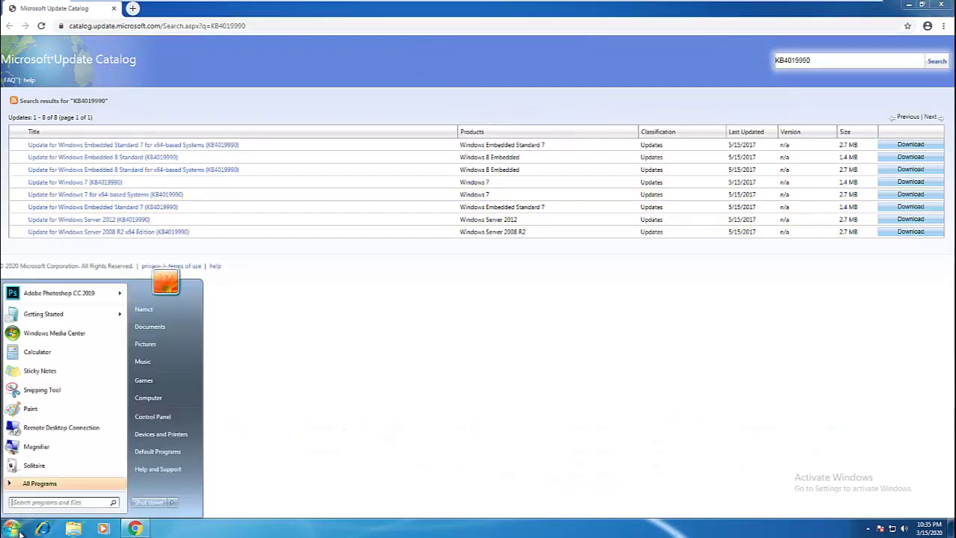
right_click(148, 397)
left_click(188, 482)
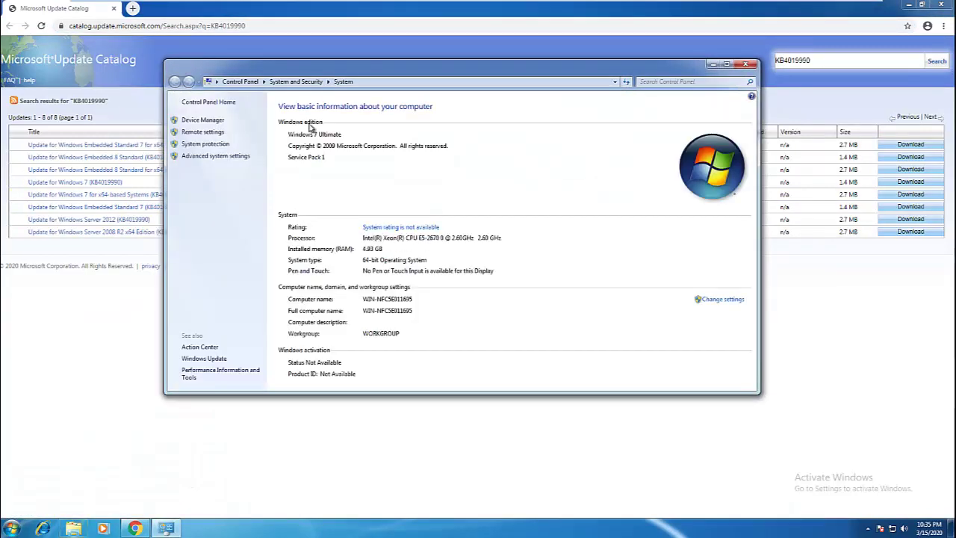
left_click_drag(324, 72, 480, 73)
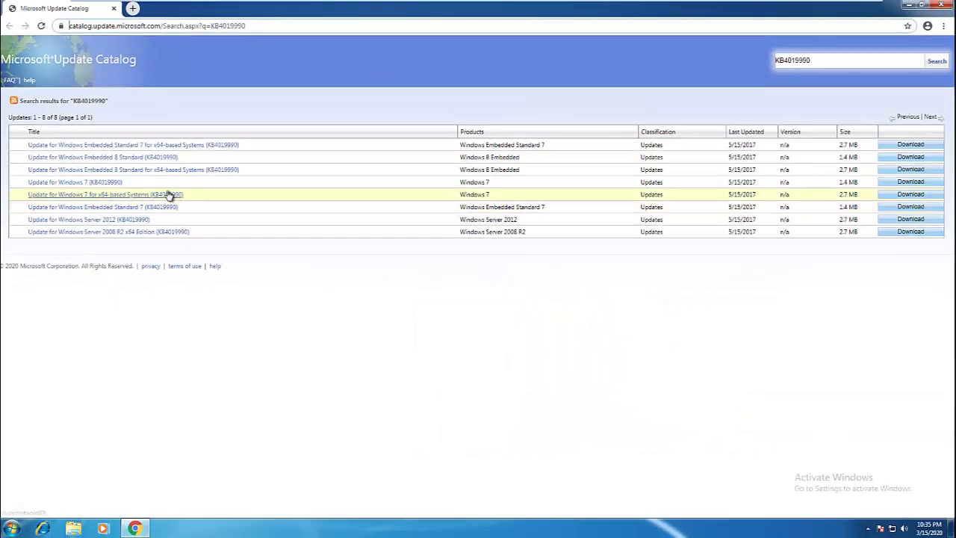
Step: Download the Update for Windows 7 for x64-based Systems (KB4019990) and have the .msu file open when done
left_click(921, 196)
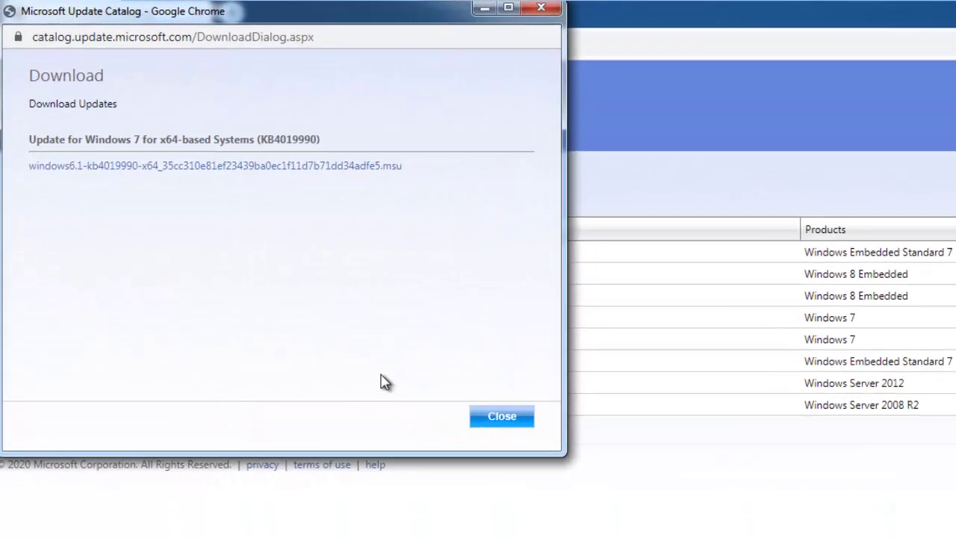
left_click(177, 173)
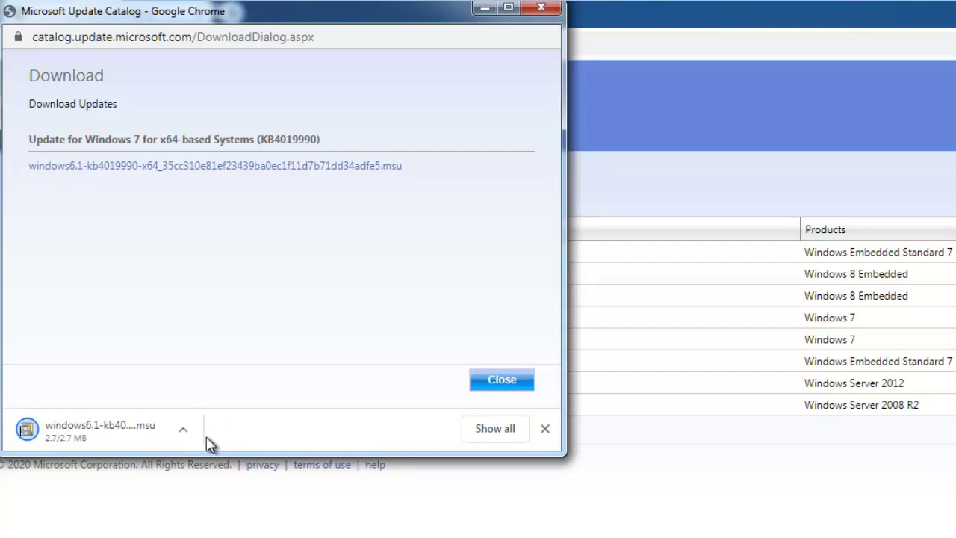
left_click(187, 434)
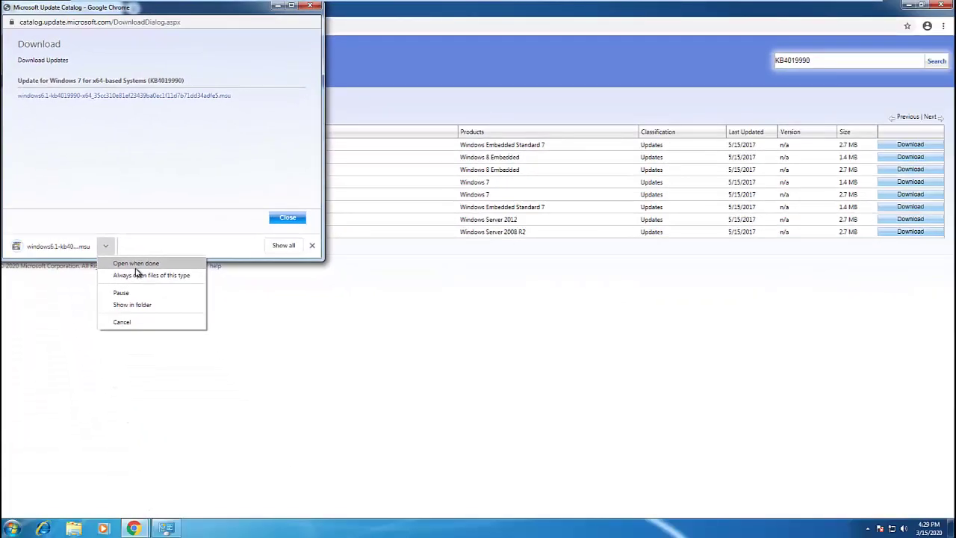
left_click(136, 267)
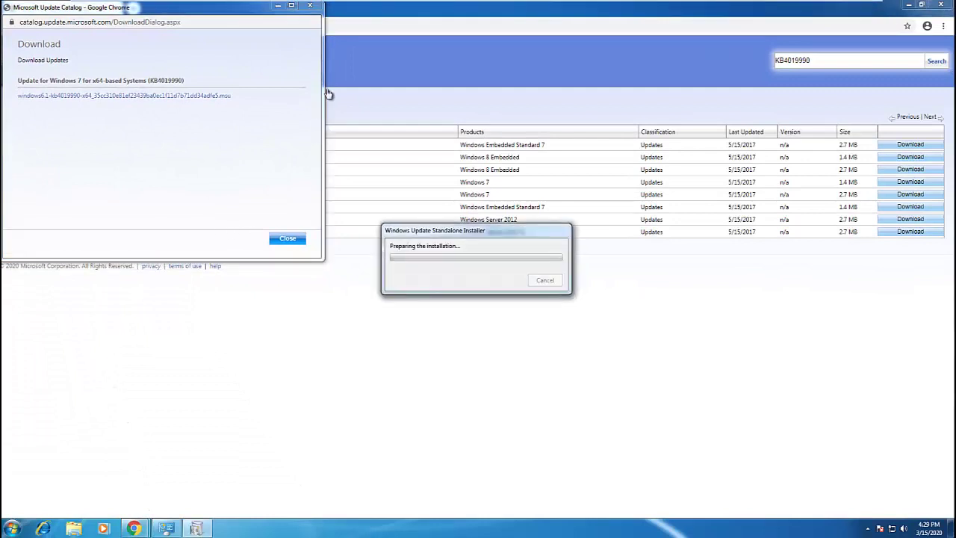
Step: Dismiss the counterfeiting notice, install the KB4019990 update, and close the installer
left_click(334, 47)
left_click(465, 197)
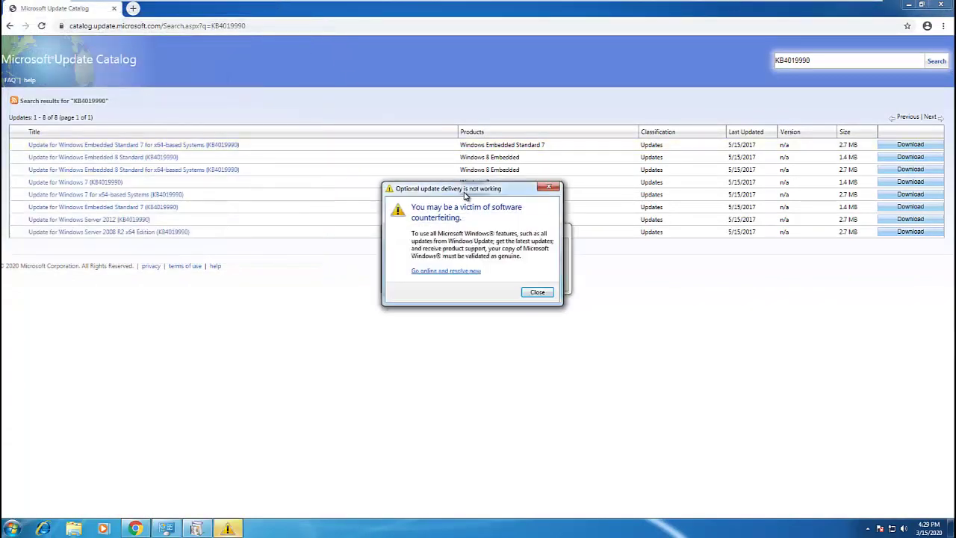
left_click(536, 293)
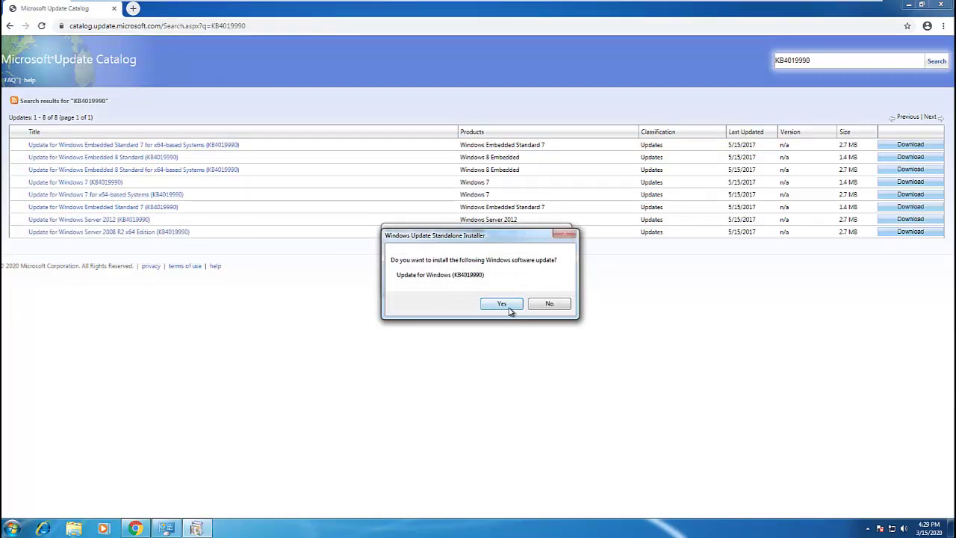
left_click(508, 306)
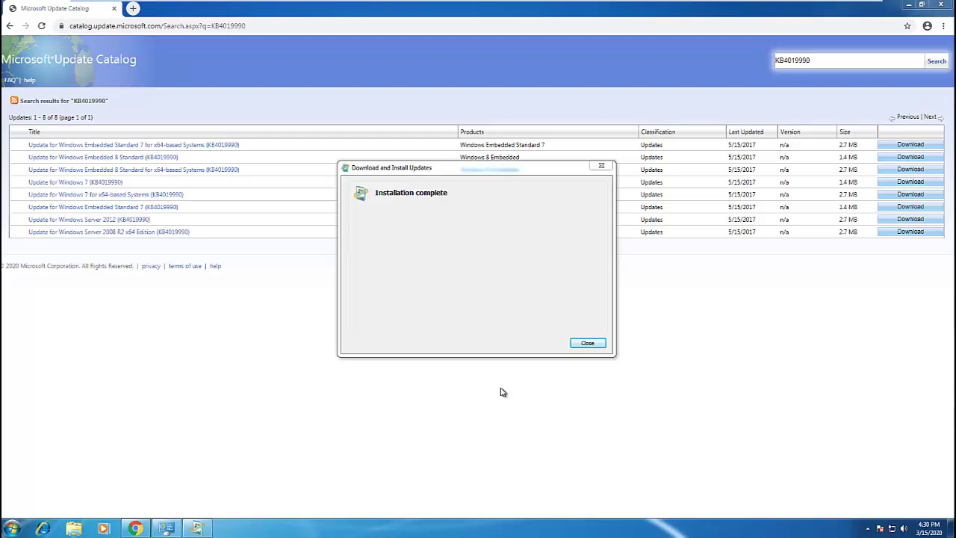
left_click(577, 342)
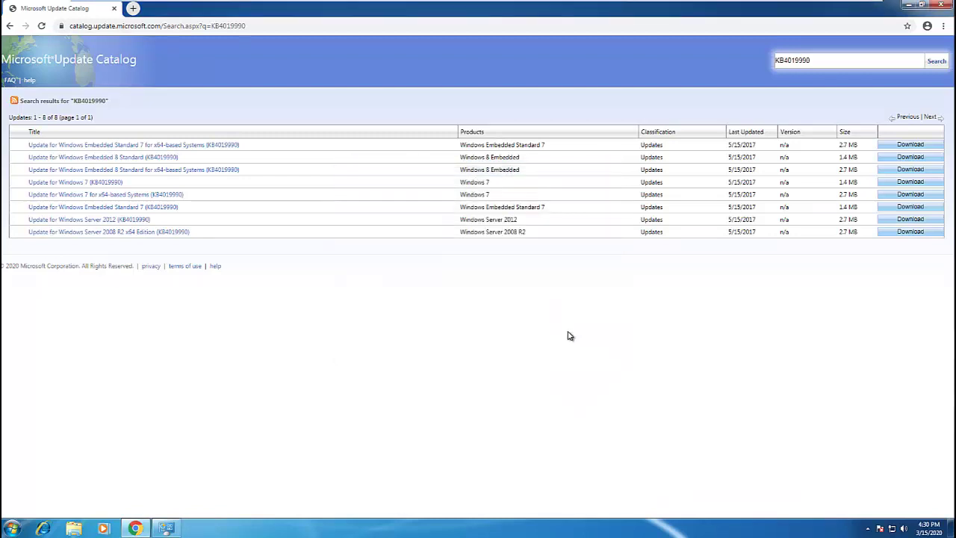
Step: Close the browser and restart the computer
left_click(940, 6)
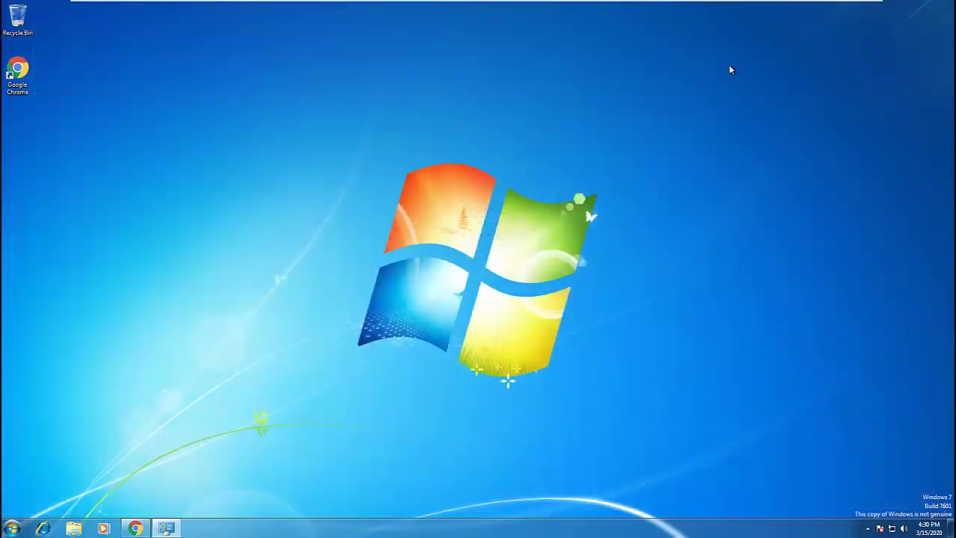
left_click(12, 528)
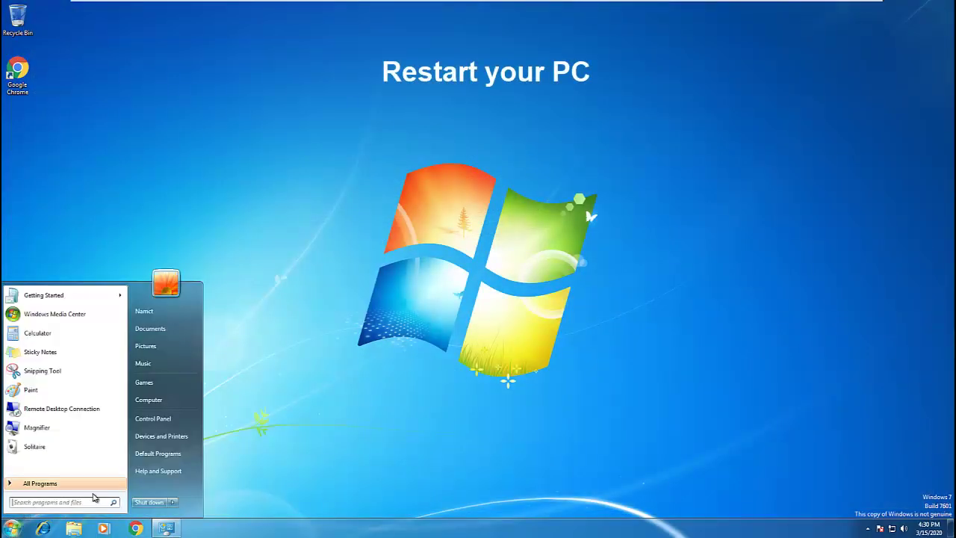
left_click(174, 501)
left_click(212, 492)
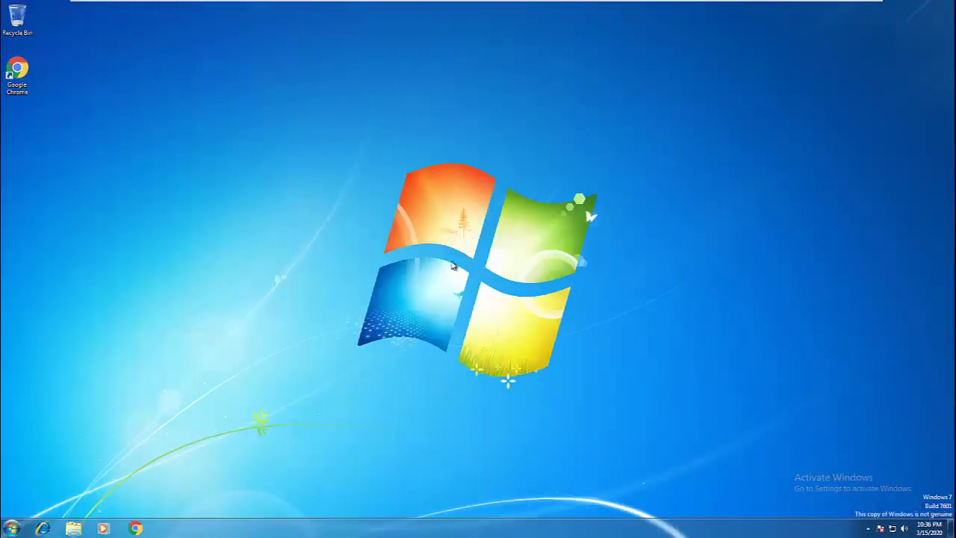
Step: Open Windows Explorer and set the folder options to show hidden files, folders, and drives
left_click(73, 528)
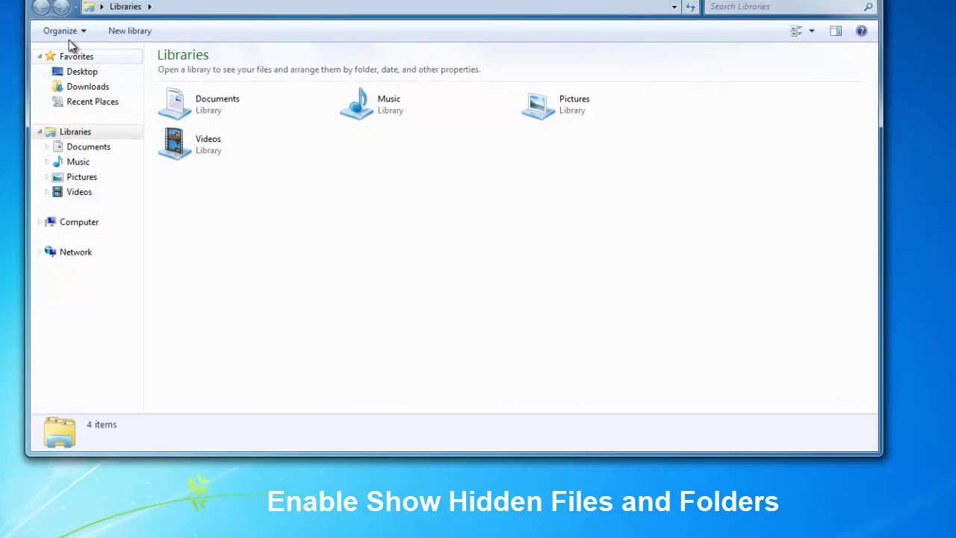
left_click(167, 104)
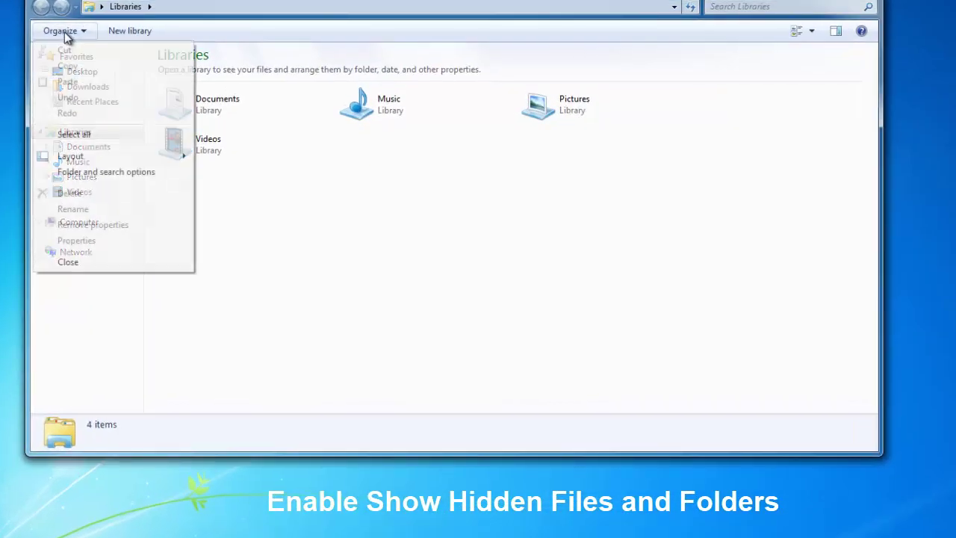
left_click(84, 174)
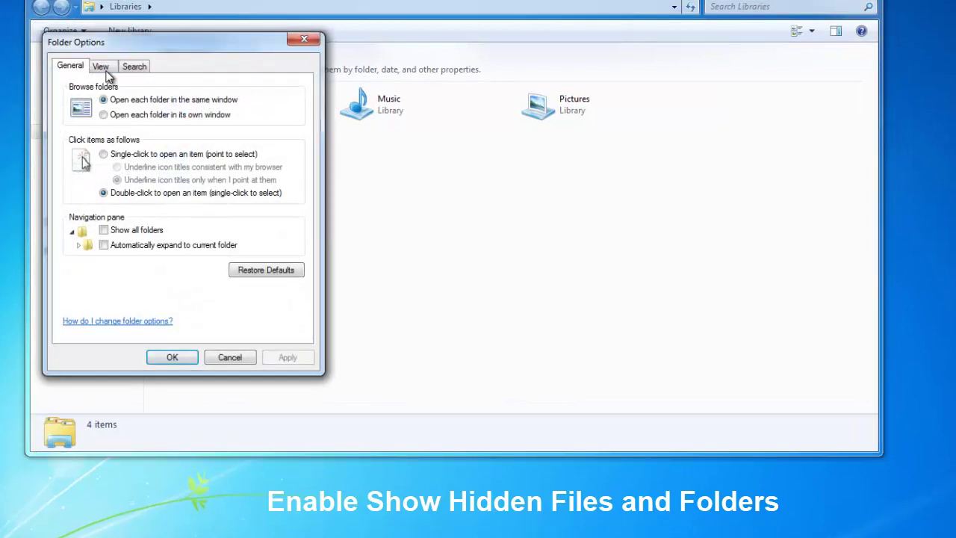
left_click(106, 69)
left_click(112, 267)
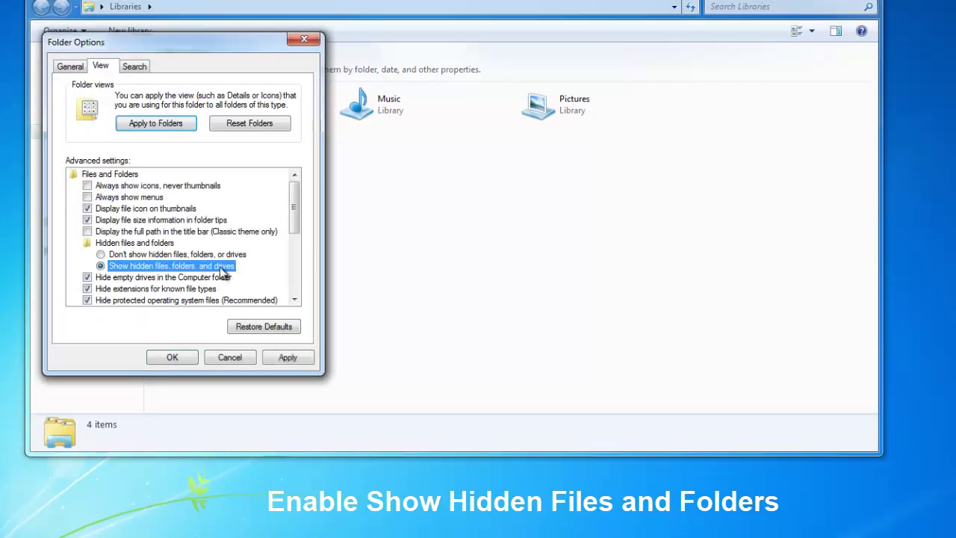
left_click(295, 361)
left_click(172, 358)
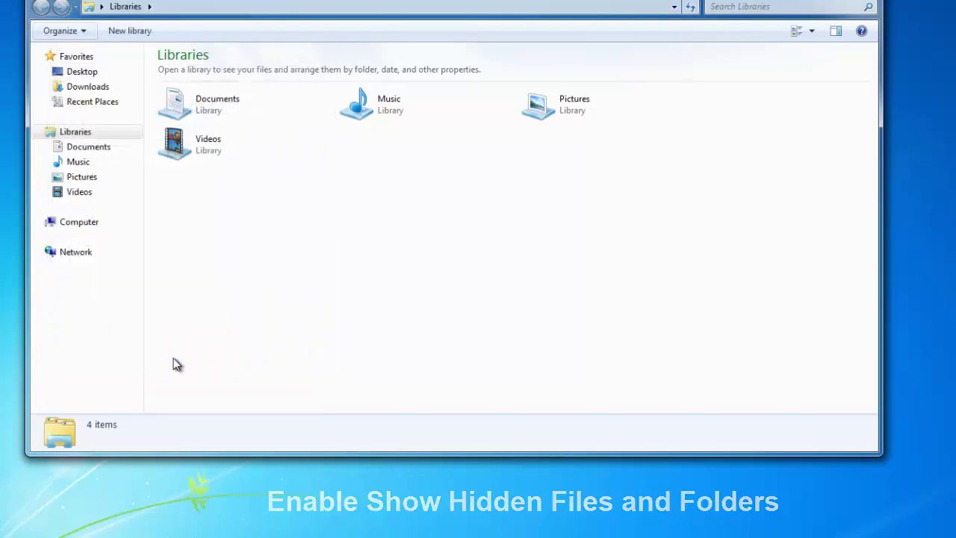
Step: Browse to the folder C:\Program Files\Adobe\Adobe Photoshop CC 2019\Required\Plug-ins\Spaces
left_click(87, 222)
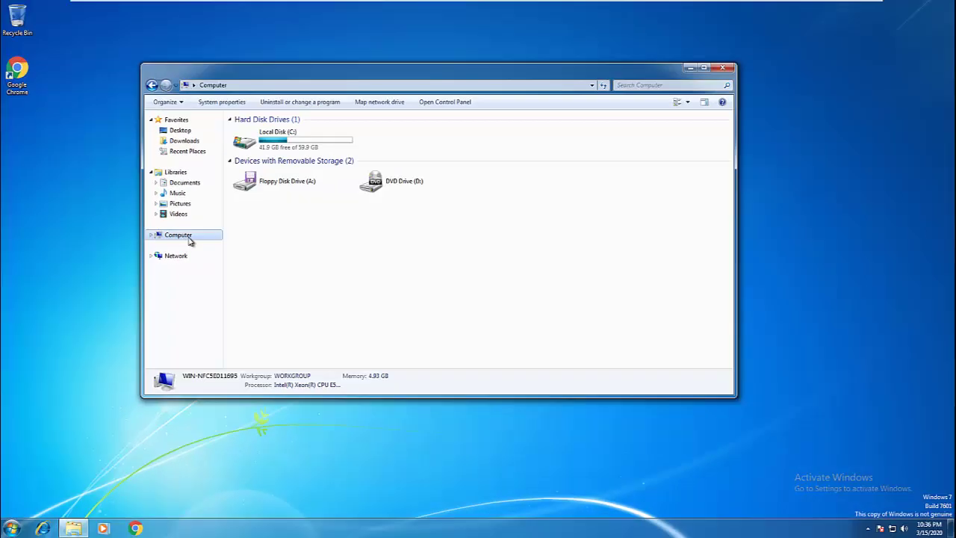
double_click(288, 155)
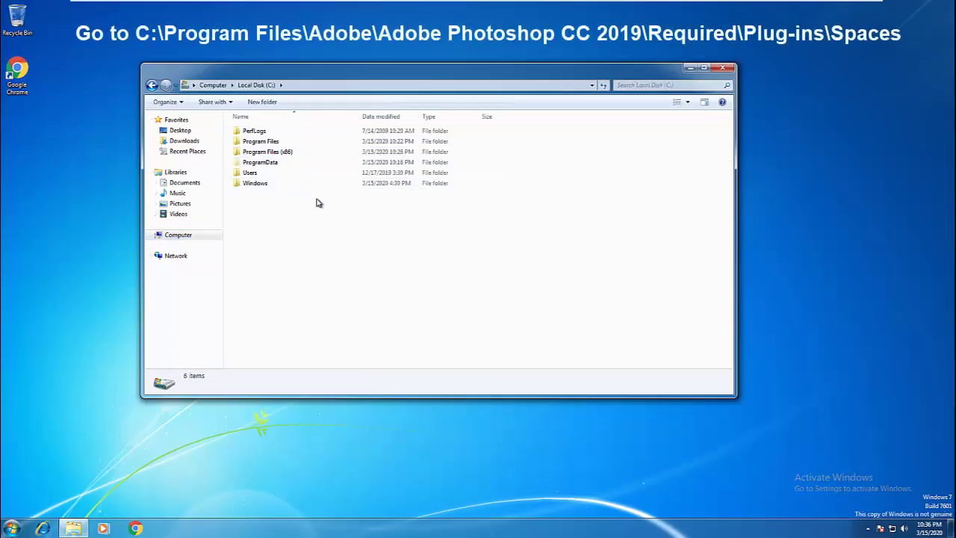
double_click(273, 142)
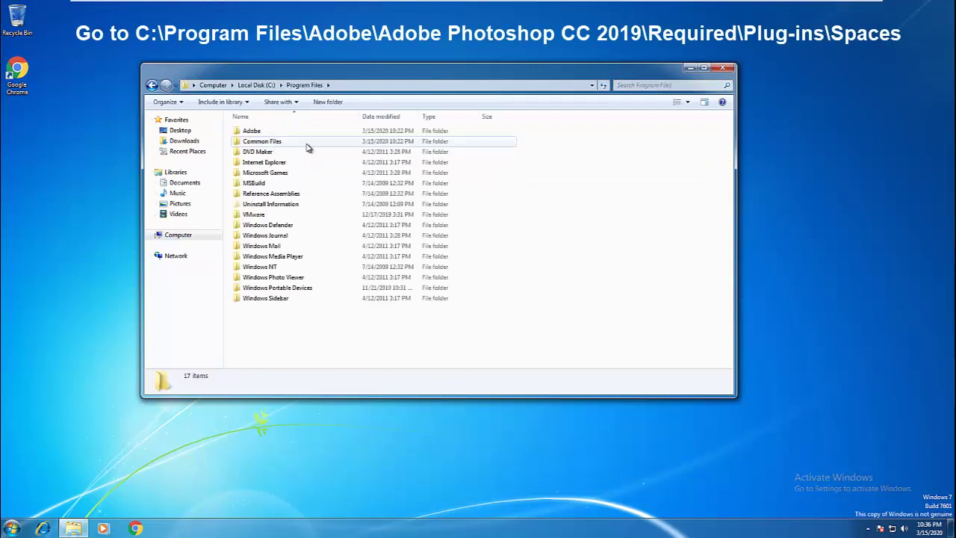
double_click(252, 132)
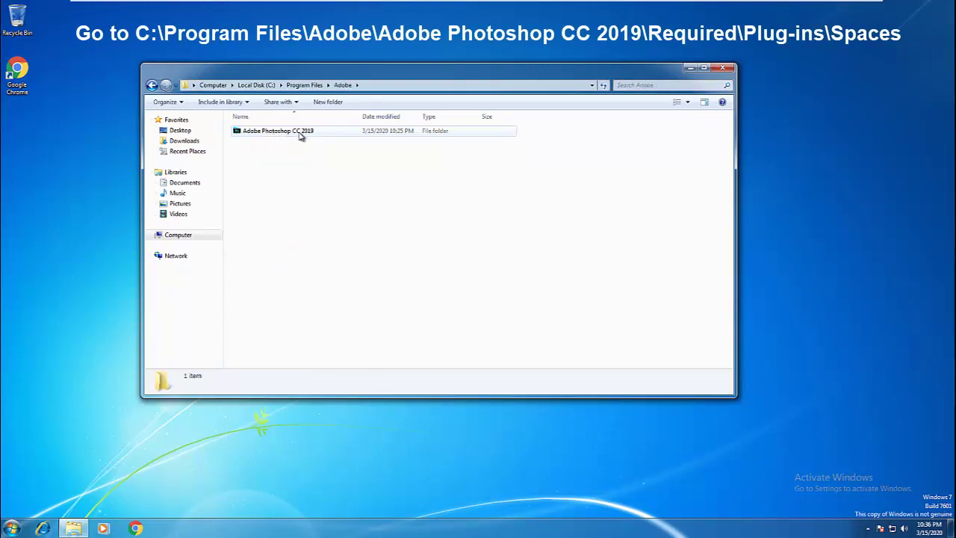
double_click(301, 133)
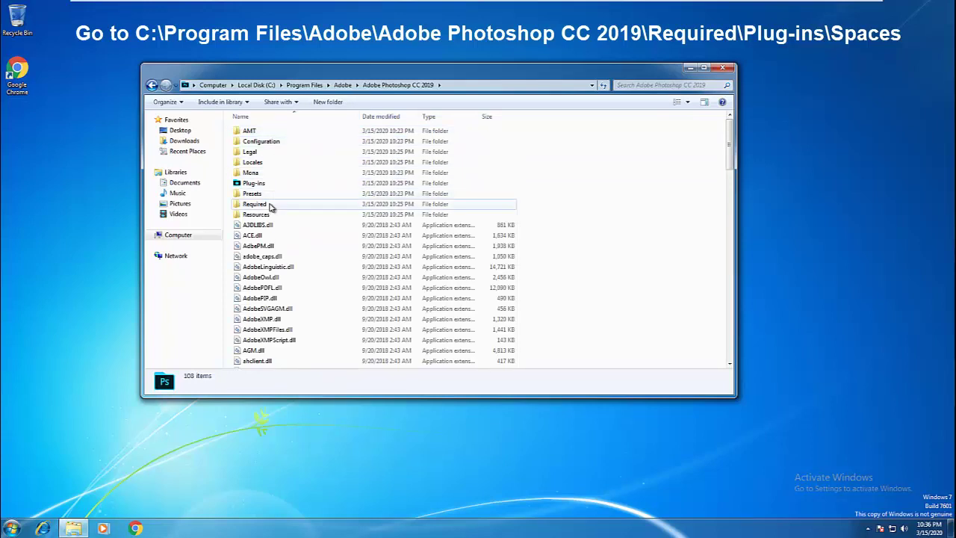
double_click(270, 204)
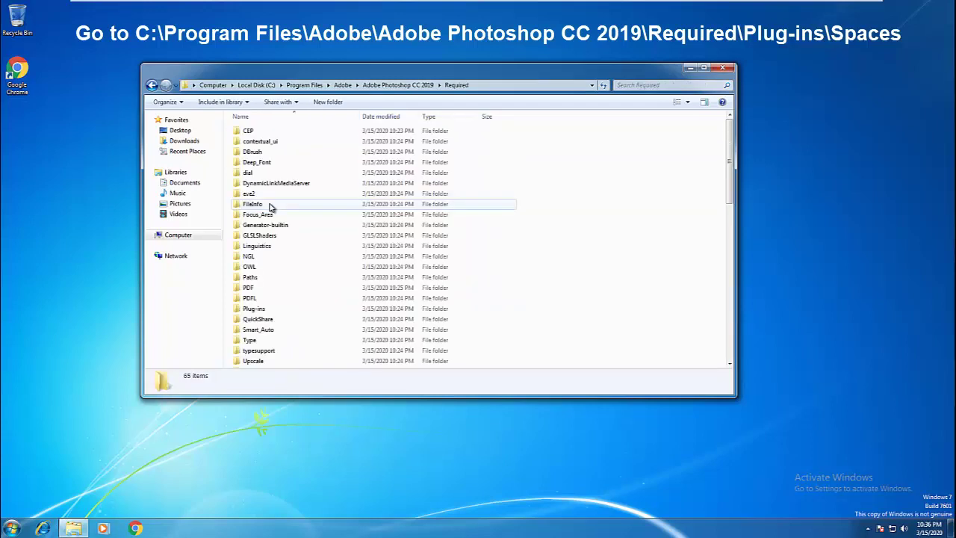
scroll(306, 265, "down", 4)
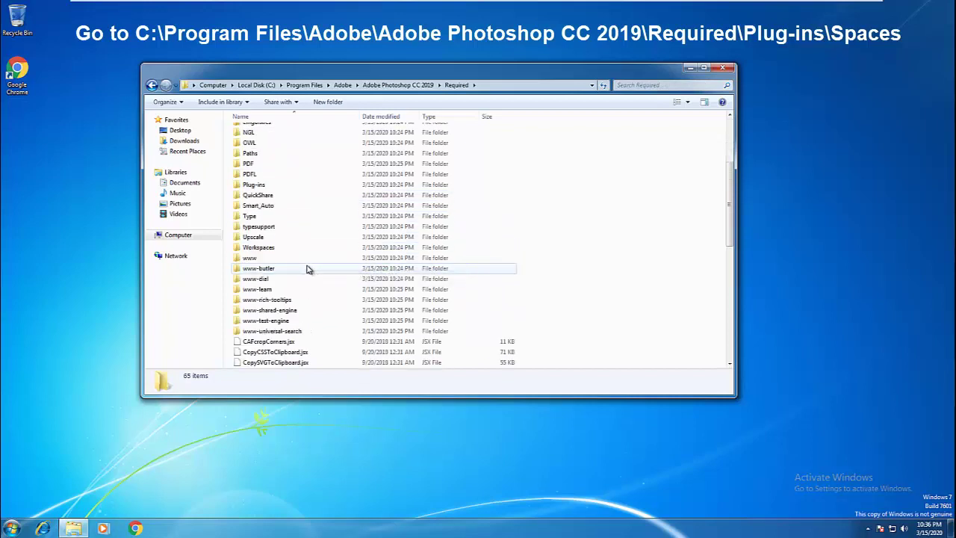
scroll(306, 269, "up", 4)
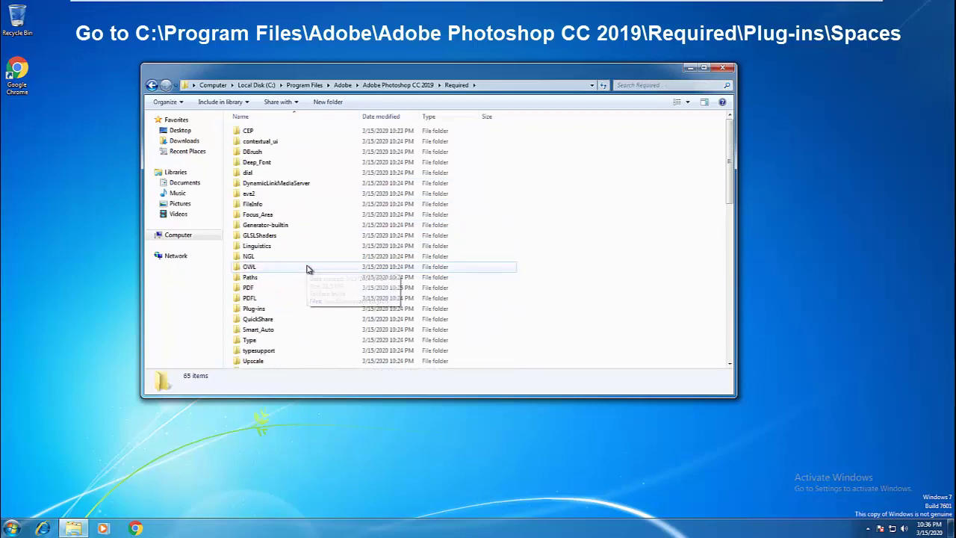
double_click(289, 310)
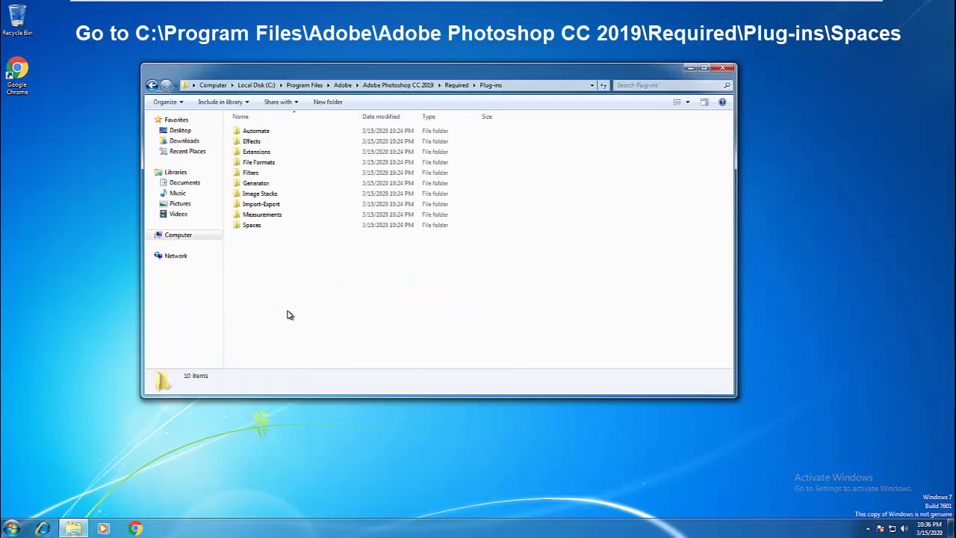
double_click(269, 227)
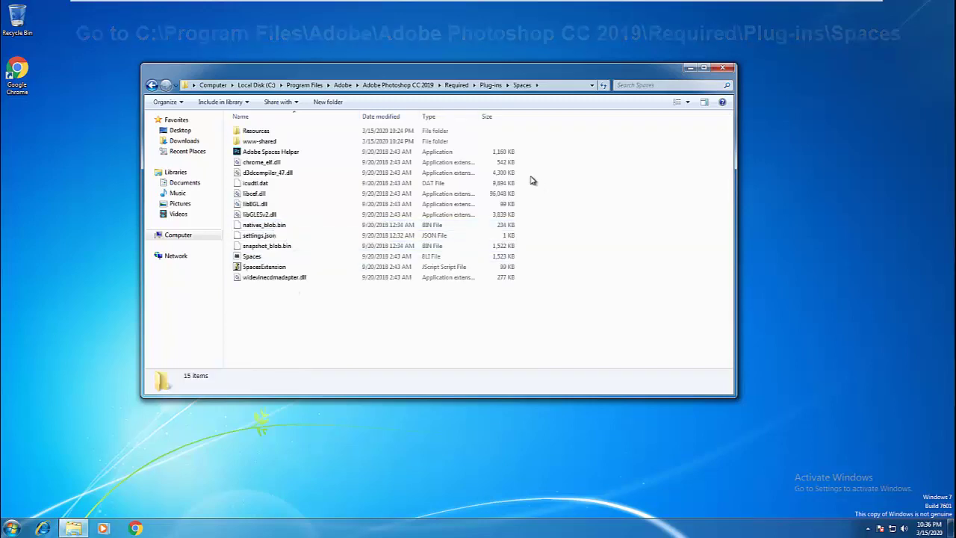
Step: Copy the file d3dcompiler_47.dll from the Spaces folder to the clipboard
left_click(292, 174)
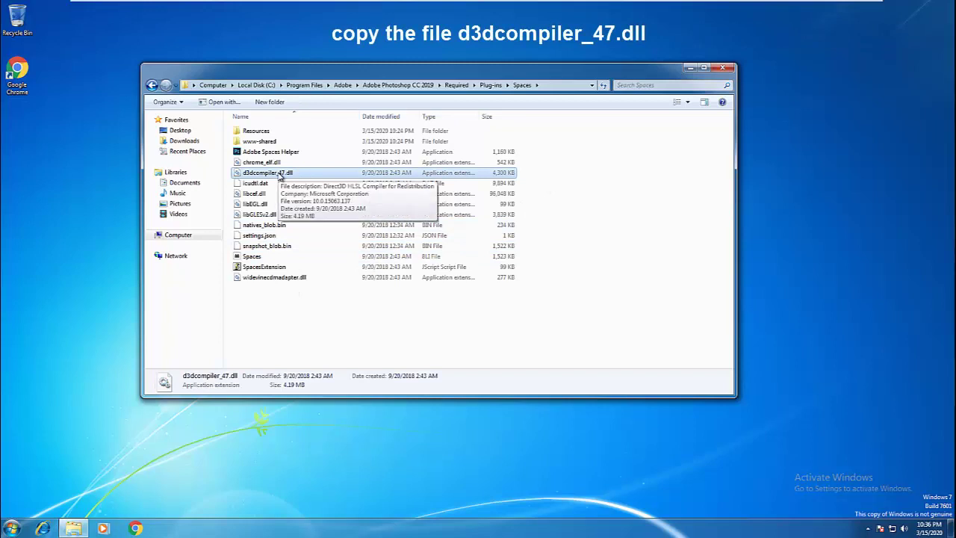
left_click_drag(300, 69, 617, 70)
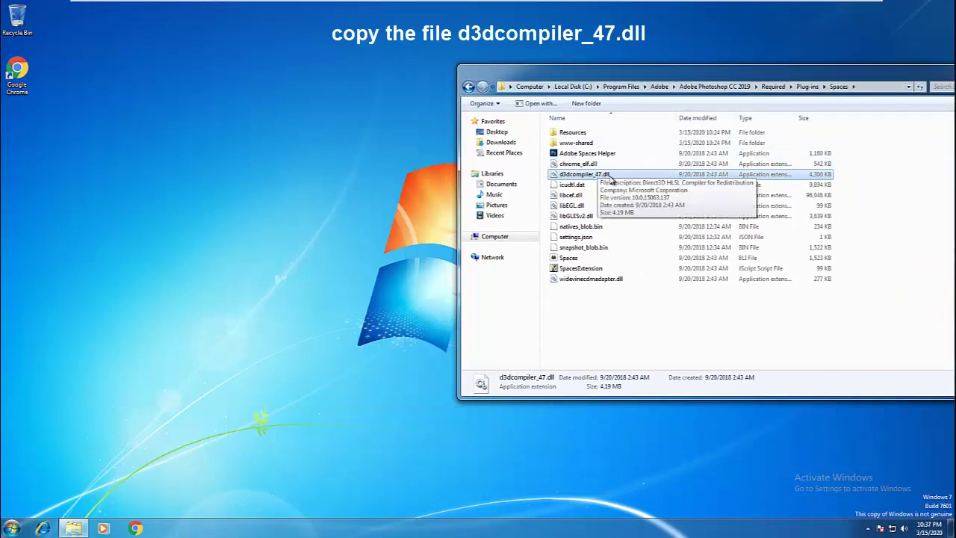
right_click(611, 176)
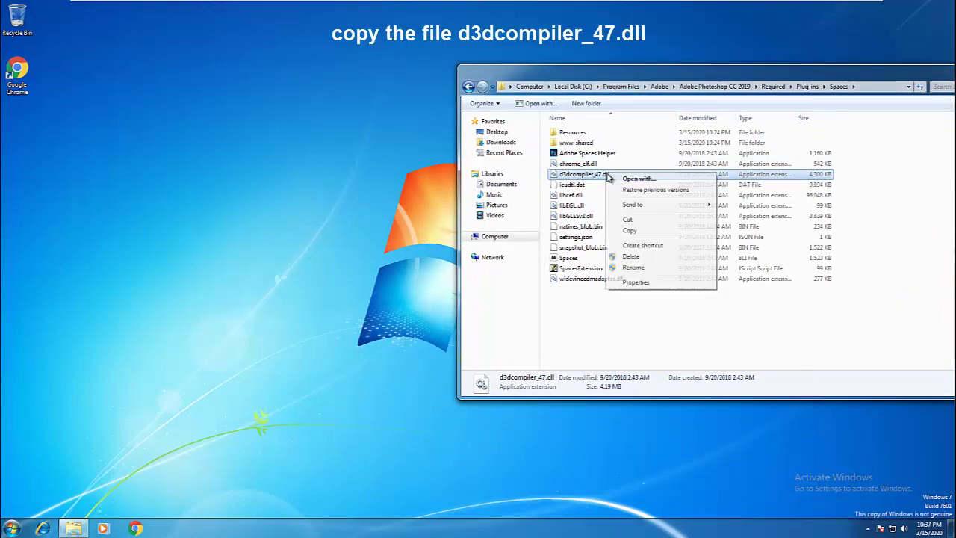
left_click(644, 235)
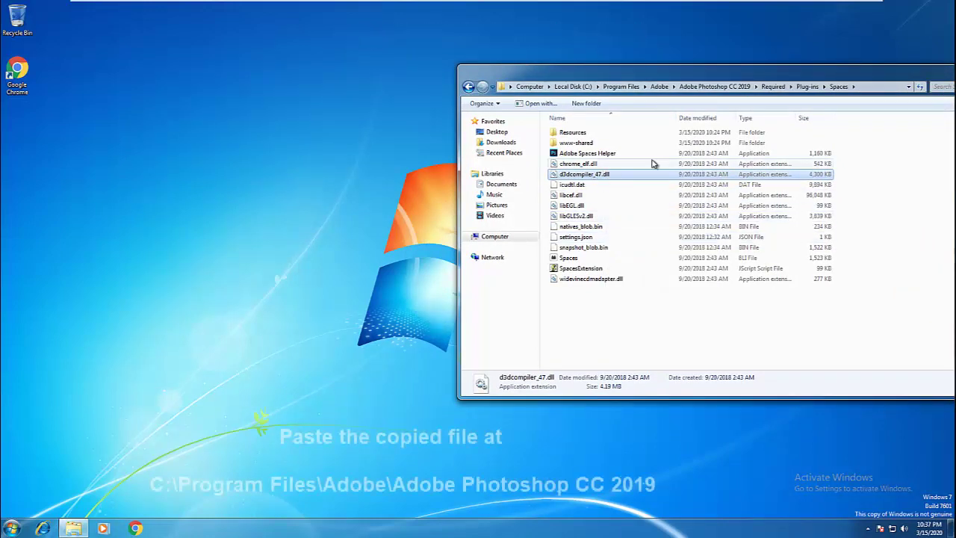
Step: Paste d3dcompiler_47.dll into C:\Program Files\Adobe\Adobe Photoshop CC 2019, granting administrator permission for the copy
left_click(722, 89)
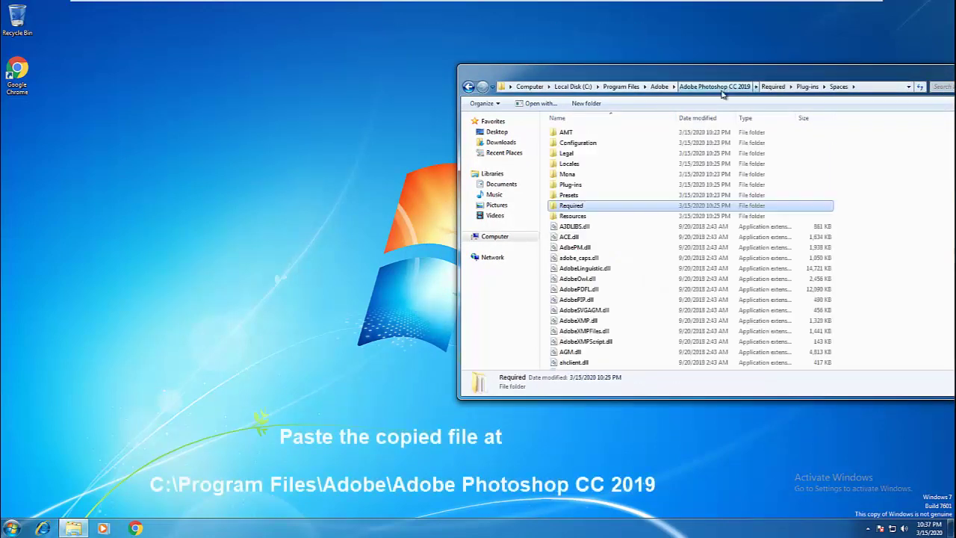
left_click(896, 204)
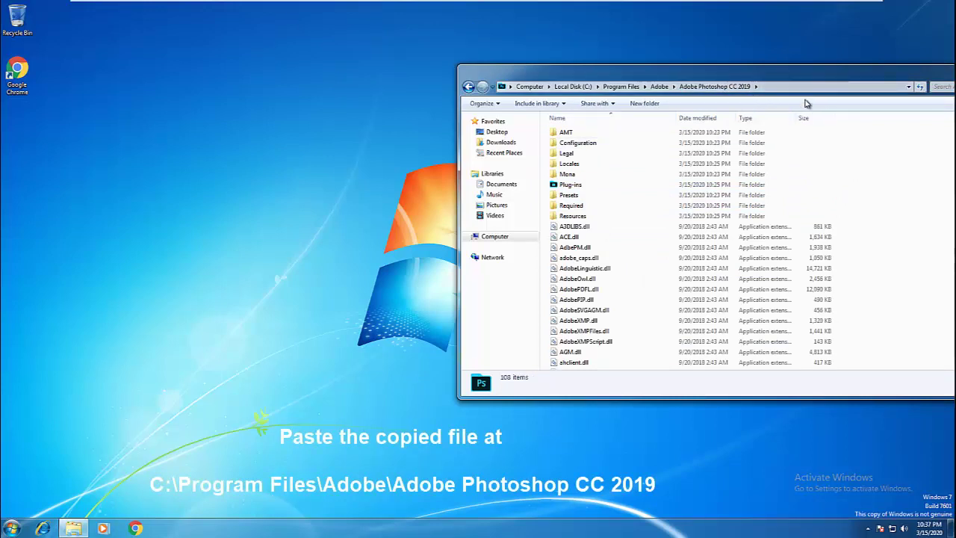
left_click_drag(798, 97, 532, 98)
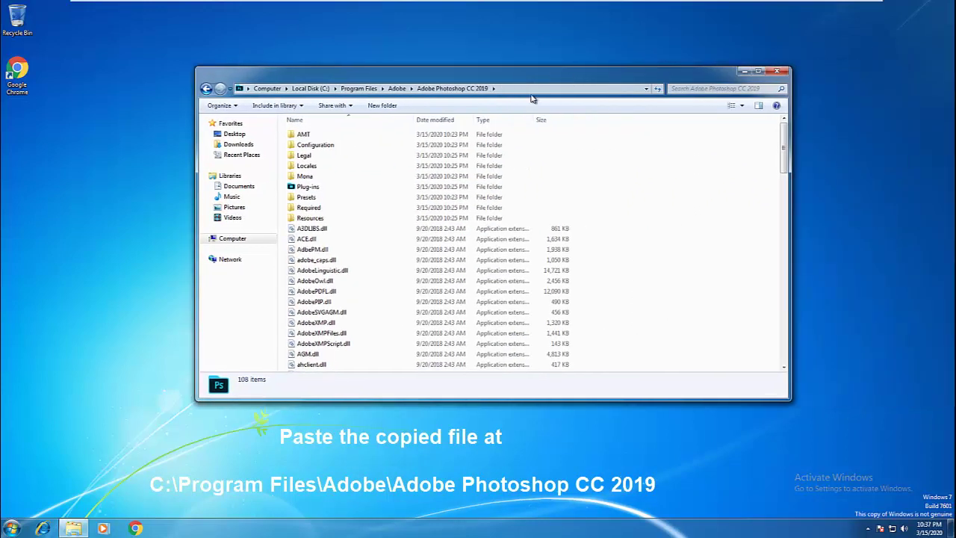
right_click(609, 254)
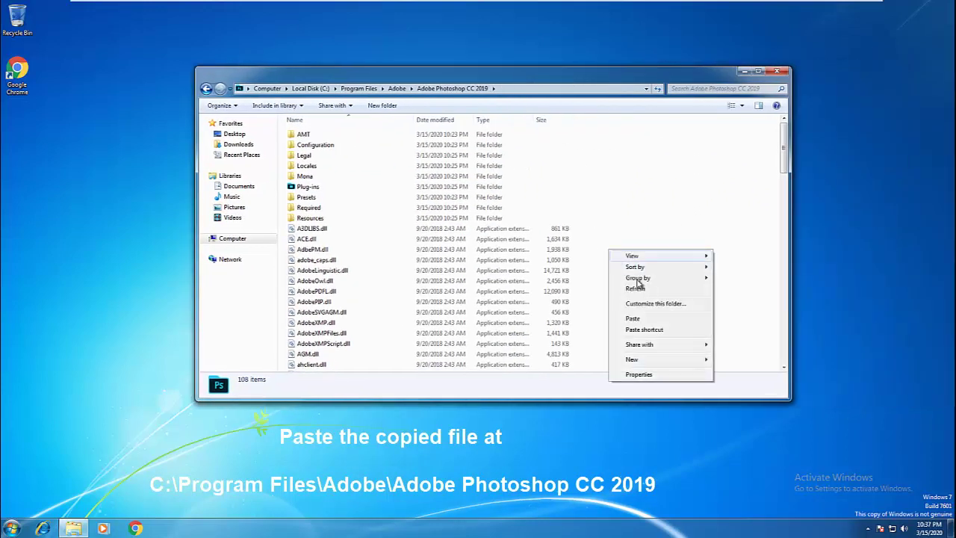
left_click(653, 319)
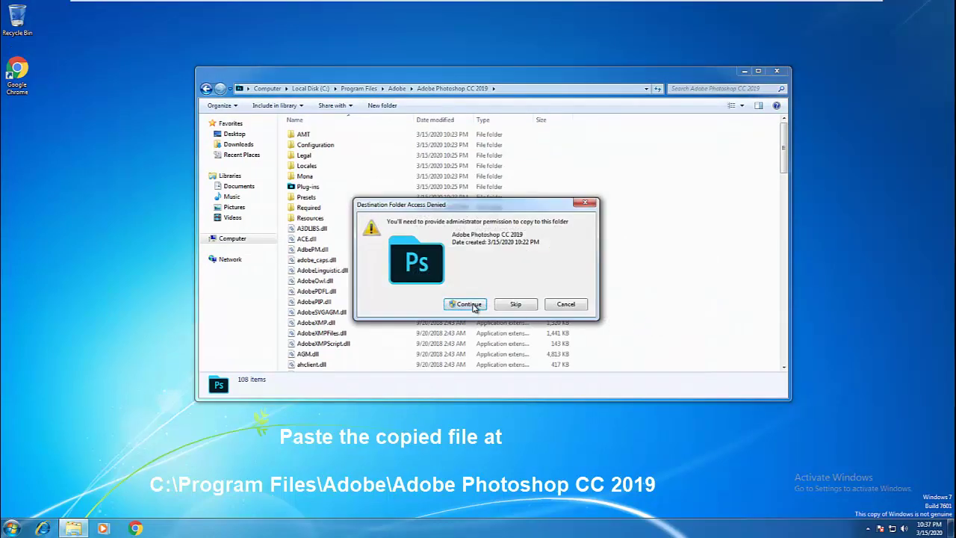
left_click(468, 304)
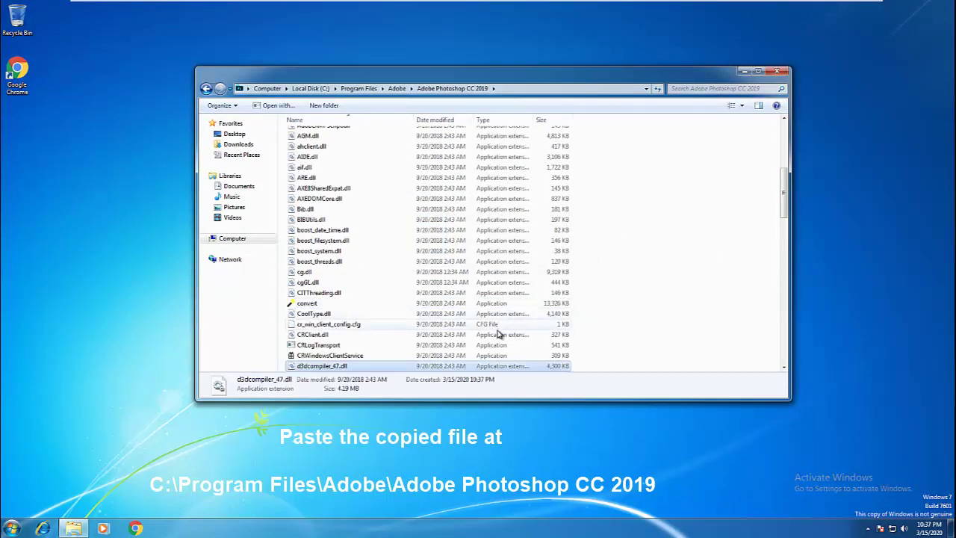
scroll(499, 333, "down", 4)
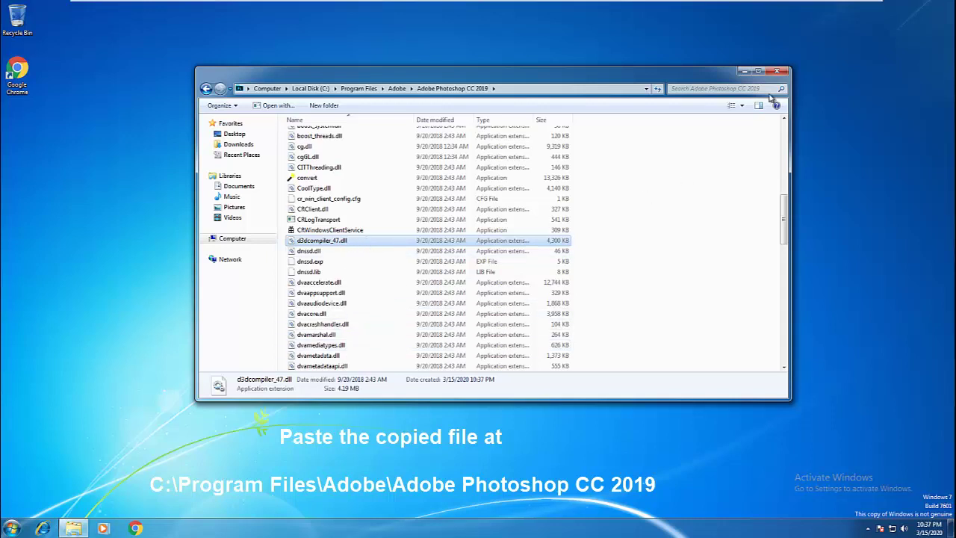
Step: Close the Explorer window and launch Adobe Photoshop CC 2019
left_click(775, 71)
left_click(13, 528)
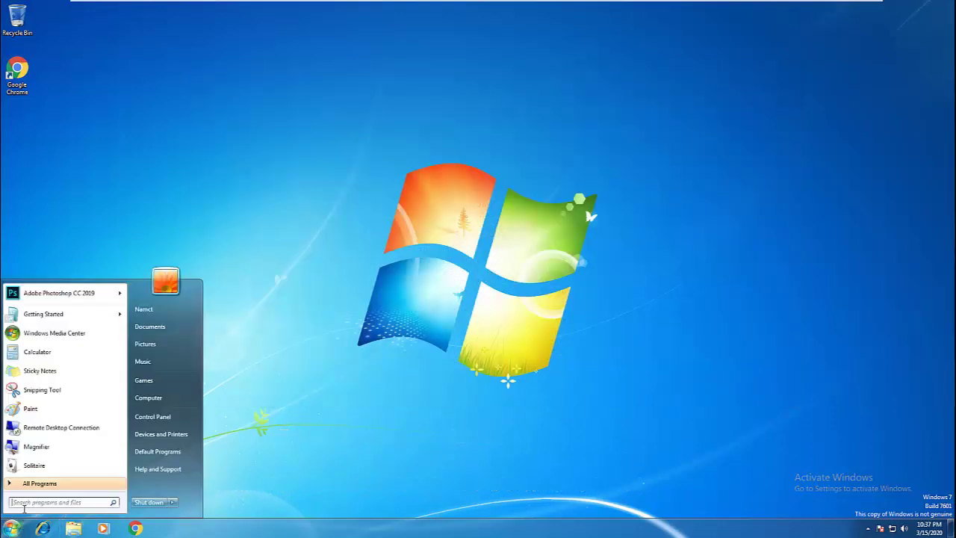
left_click(83, 293)
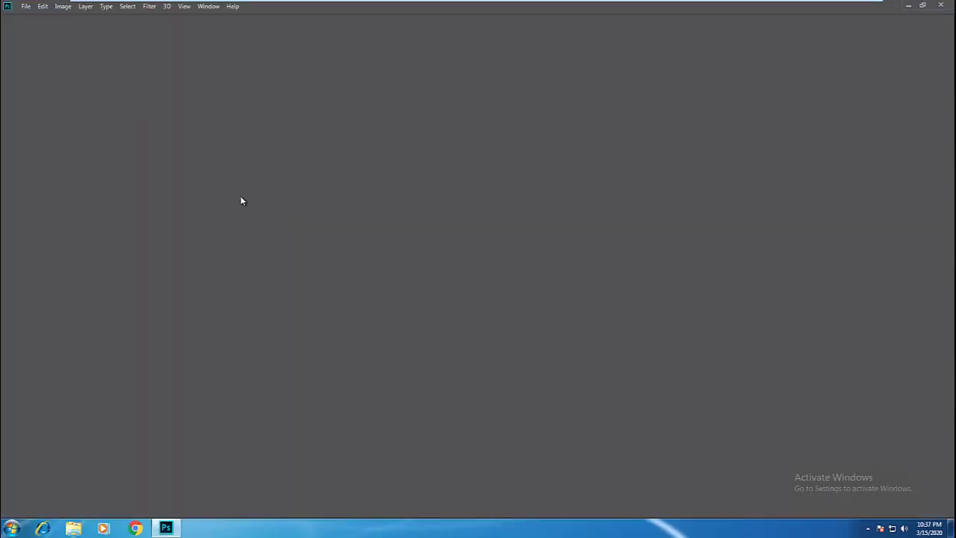
Step: Open the image Mica_Building-2 from the Singapore folder in Downloads
left_click(28, 7)
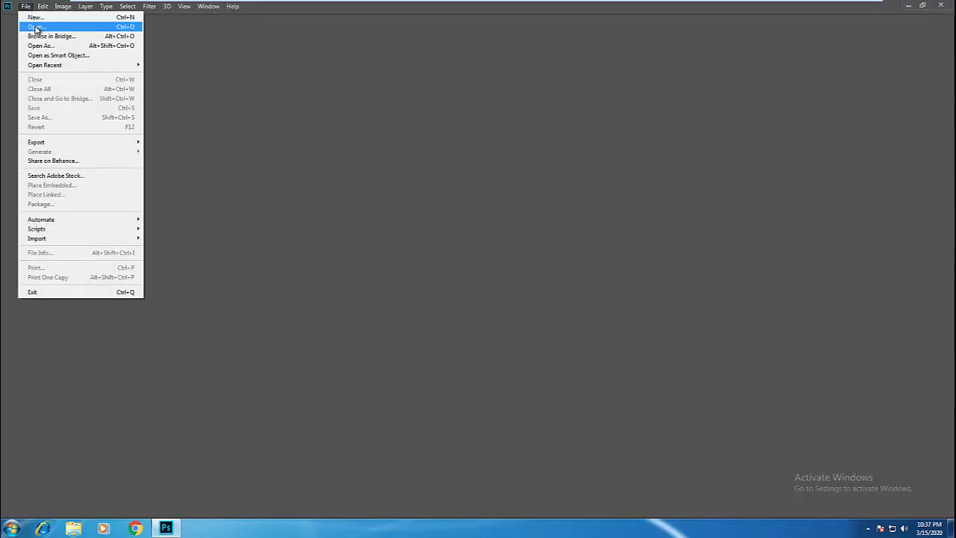
left_click(35, 28)
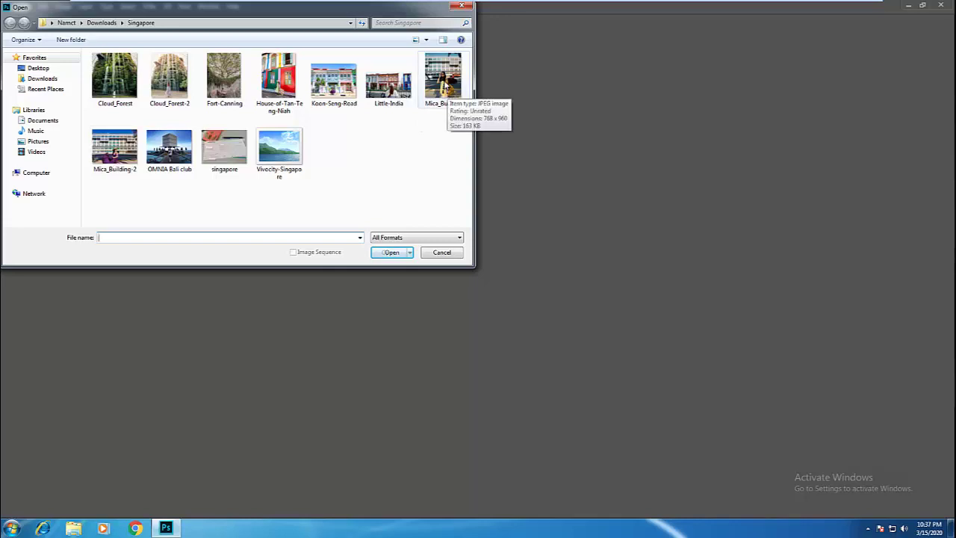
double_click(120, 150)
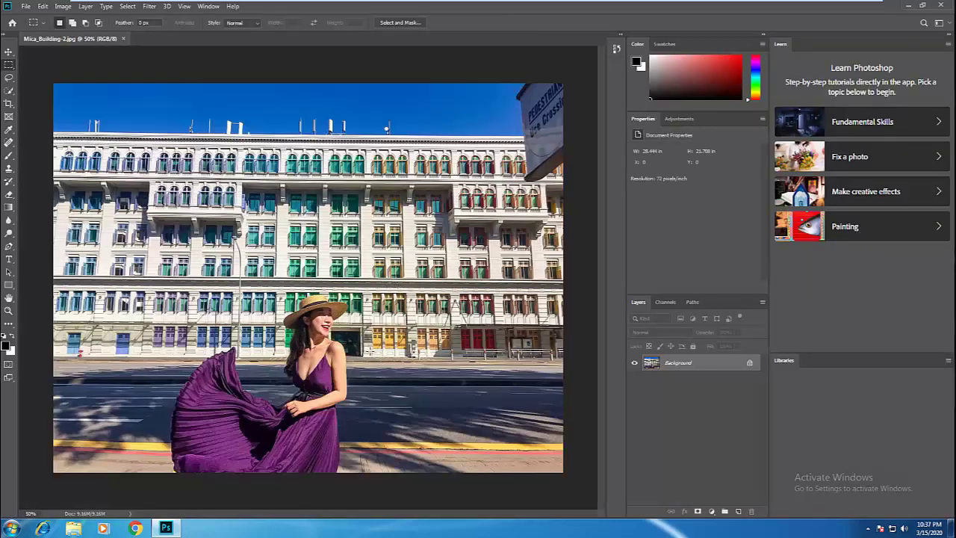
Step: Use the Zoom tool to magnify the woman in the photo to 200% and zoom back out to 100%
left_click(8, 311)
left_click_drag(326, 381, 398, 335)
right_click(434, 200)
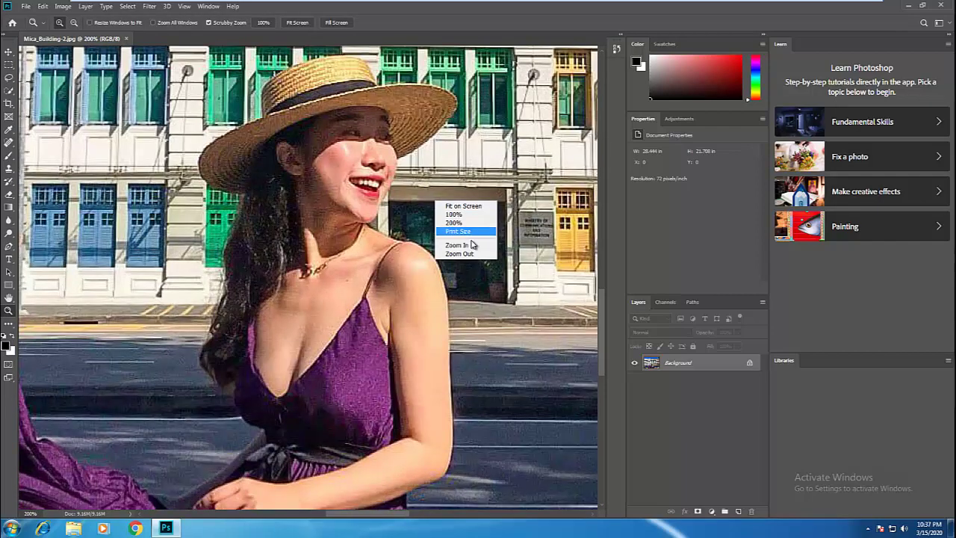
left_click(471, 252)
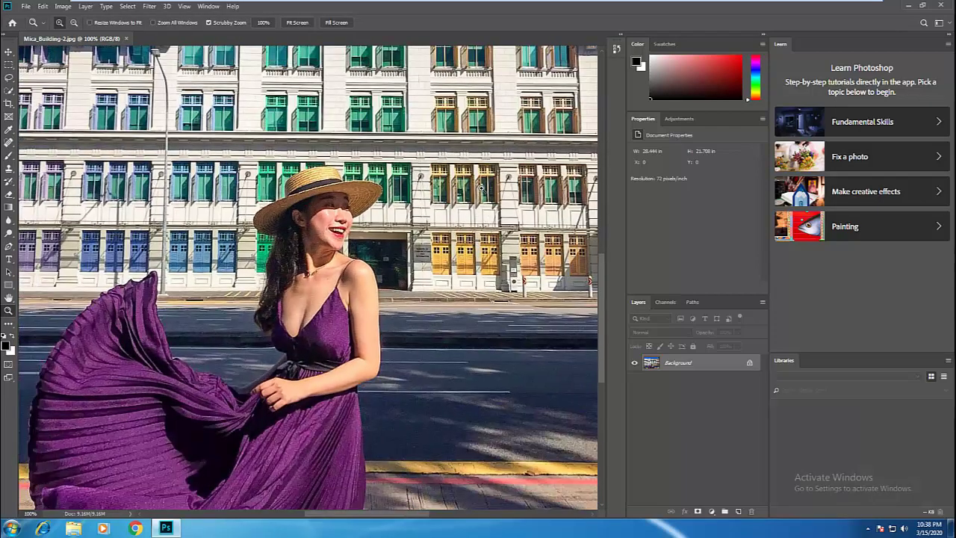